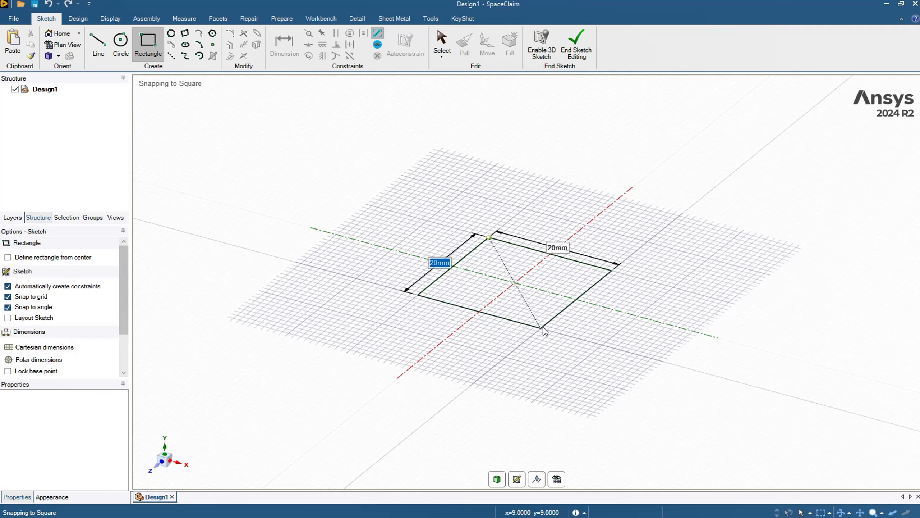
Step: Finish a 20 mm square rectangle on the grid and pull it up 10 mm into a solid block
click(544, 326)
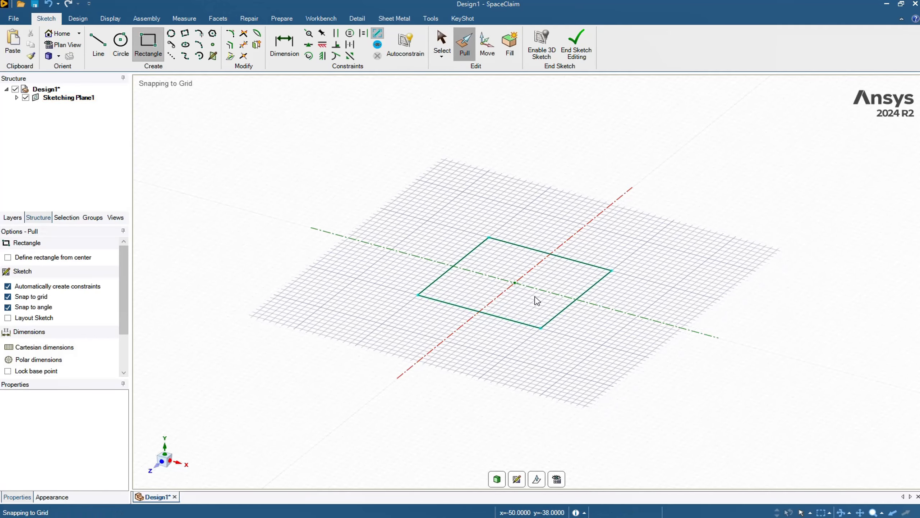
drag(531, 273, 529, 238)
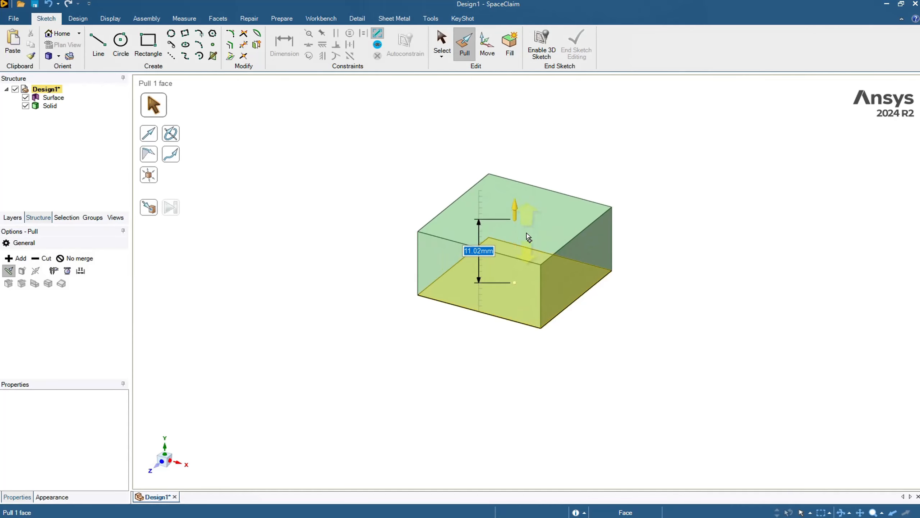
text(10)
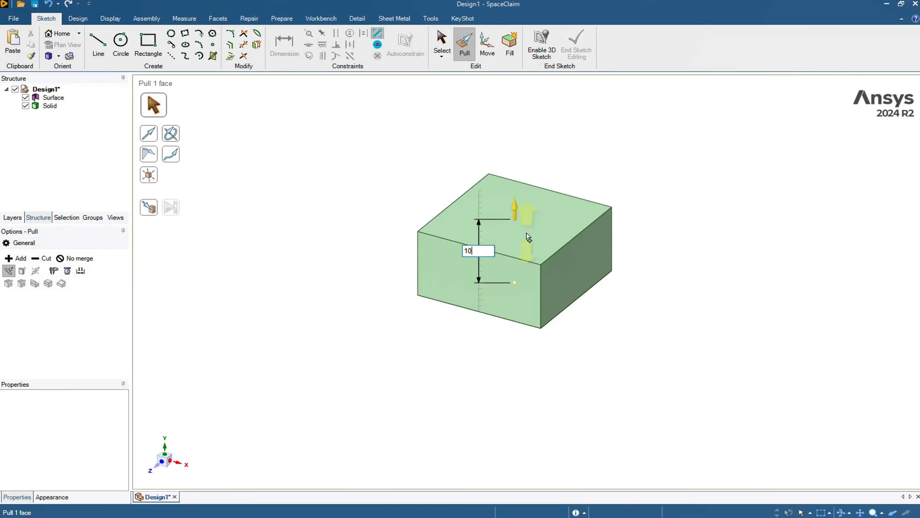
key(Return)
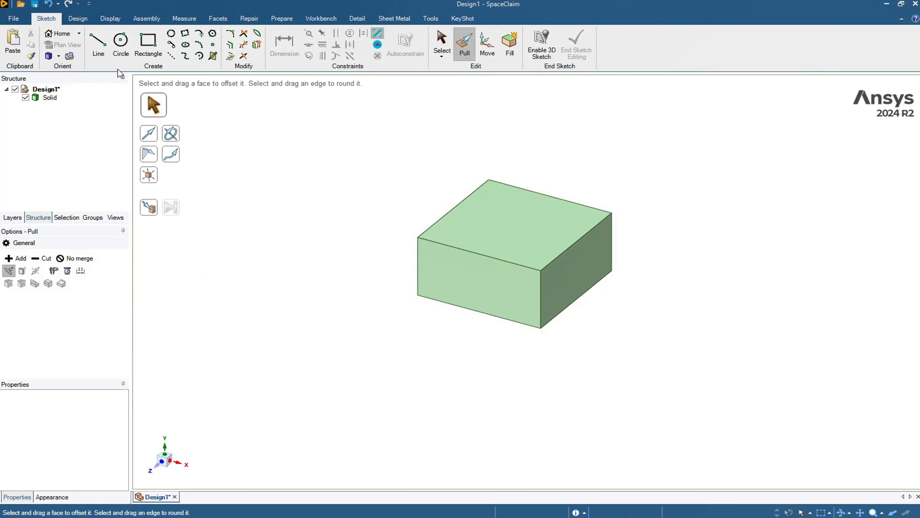
Step: Sketch a smaller rectangle on the block's top face
click(145, 41)
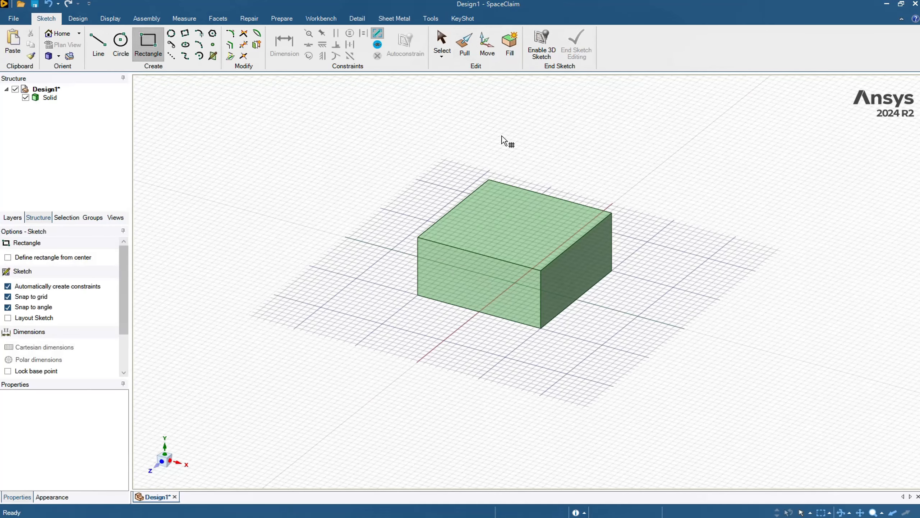
click(510, 211)
click(501, 203)
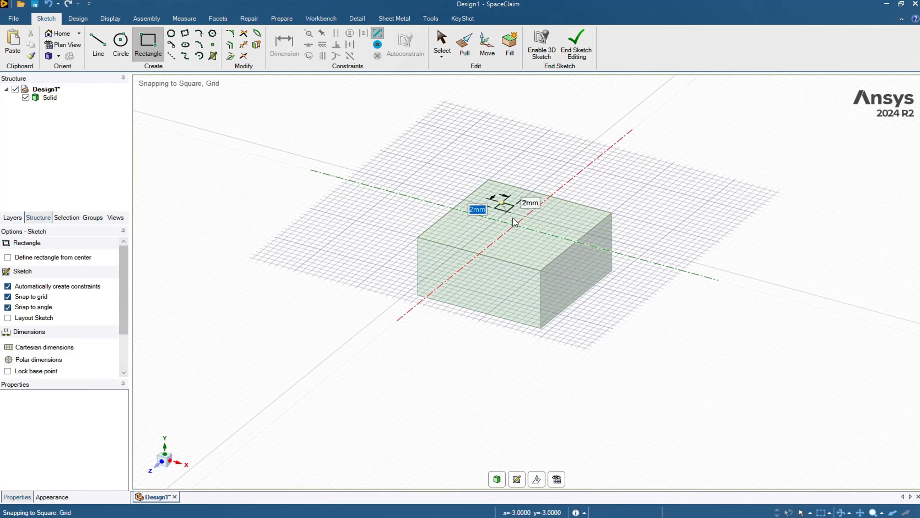
click(539, 253)
Step: Pull the small rectangle upward into a raised block on top of the base
click(465, 43)
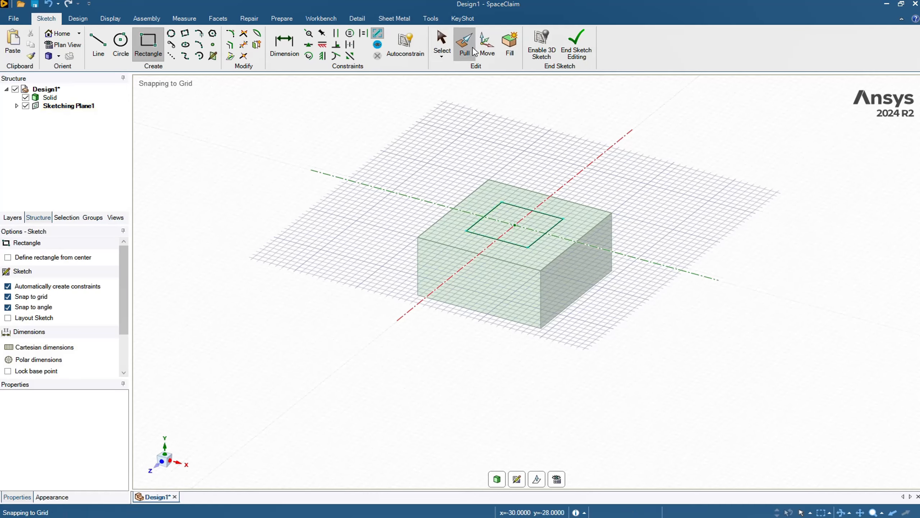
click(520, 225)
drag(519, 224, 518, 196)
click(545, 133)
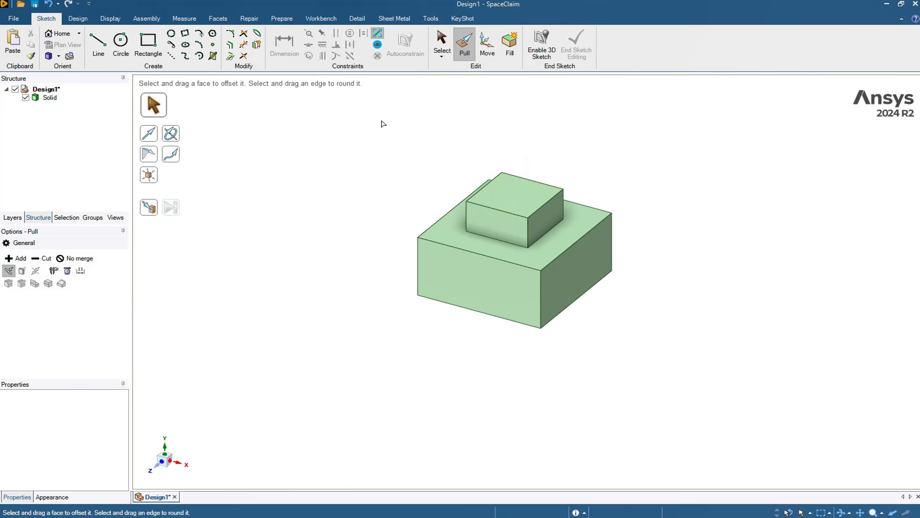
Step: Try pulling the raised block's front face outward, and undo the pull
key(s)
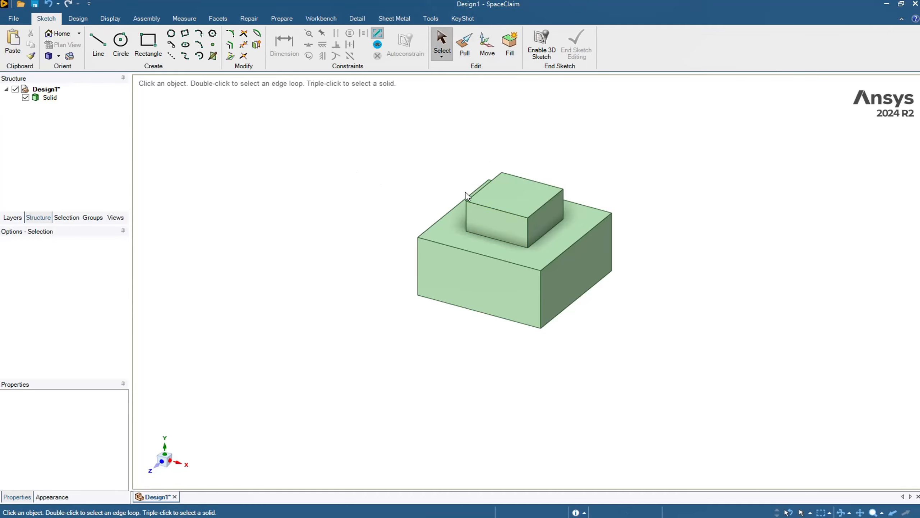
middle_drag(604, 182, 622, 201)
key(ctrl+h)
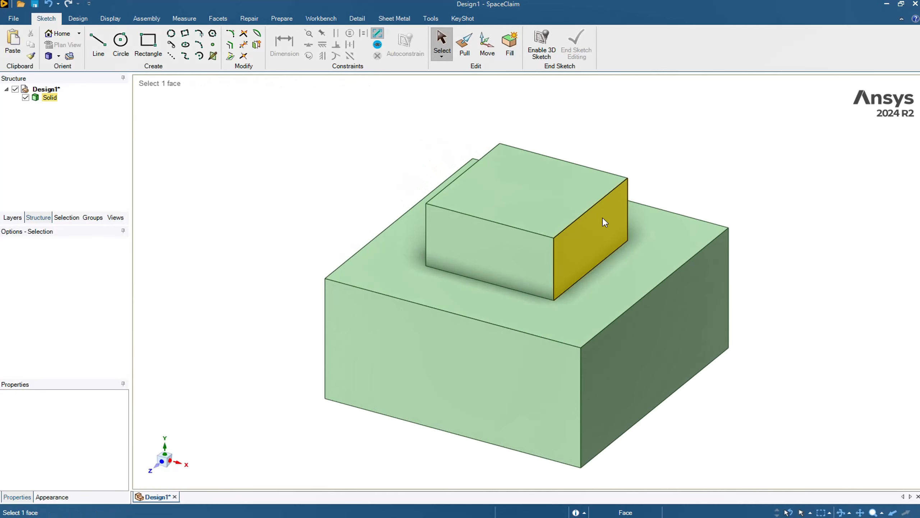
scroll(679, 168, down, 3)
click(468, 45)
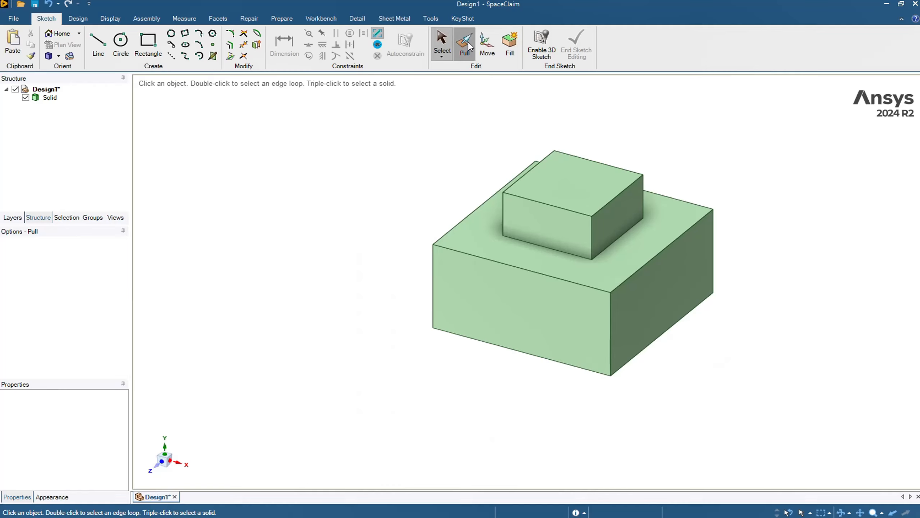
click(544, 224)
drag(543, 225, 511, 249)
key(ctrl+z)
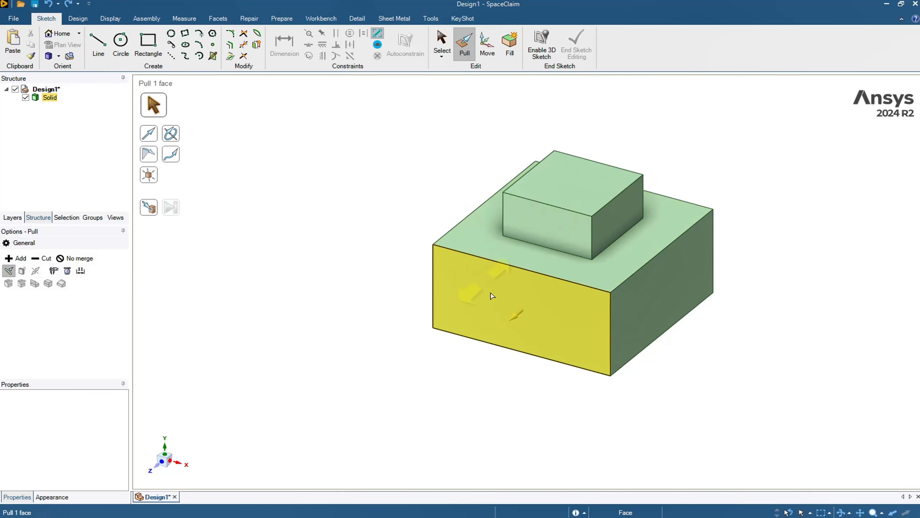
Step: Try pulling the base block's front face, and undo the changes
drag(501, 309, 474, 321)
click(378, 254)
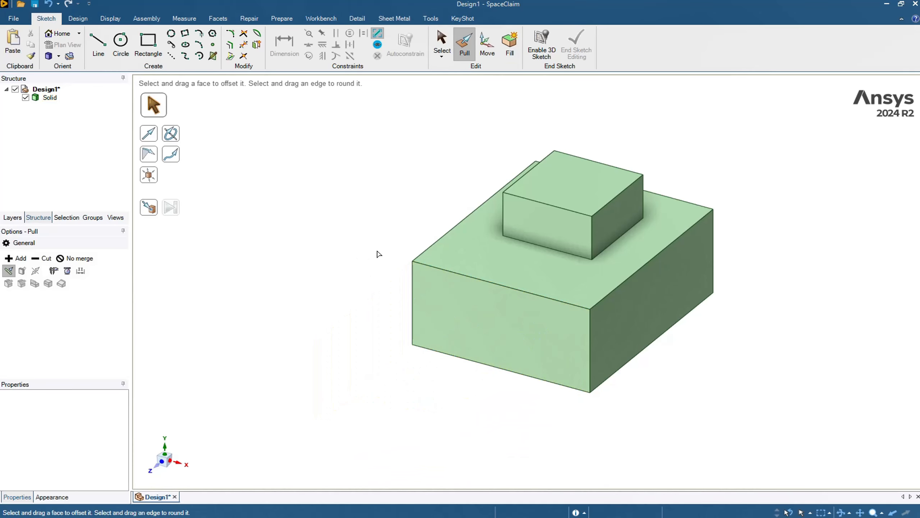
key(ctrl+z)
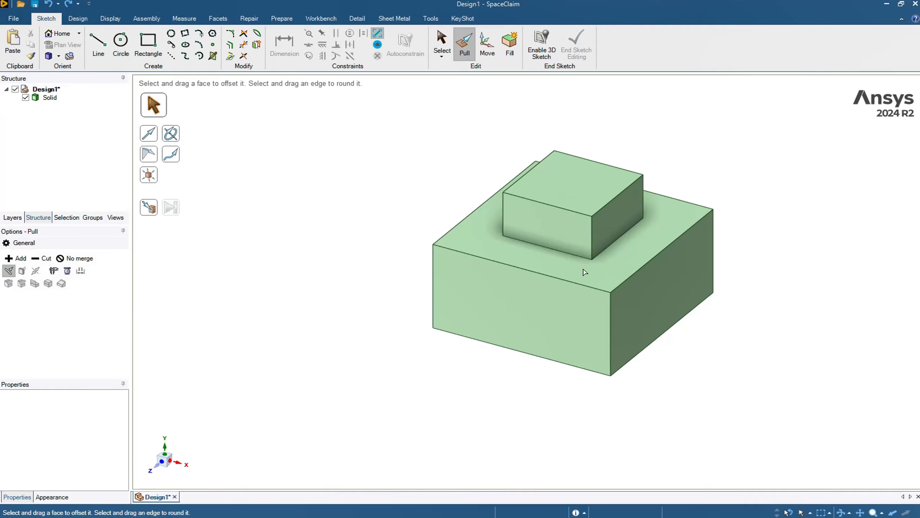
key(ctrl+z)
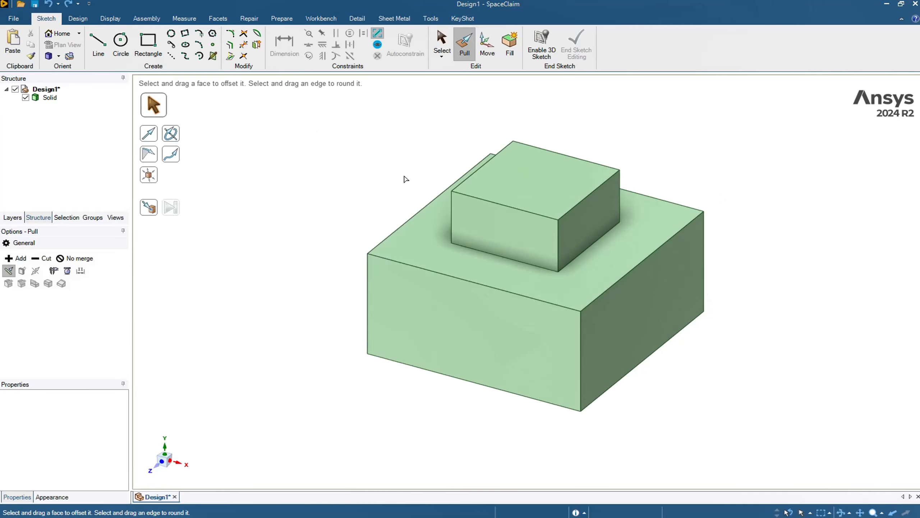
Step: Create an Offset pair between the raised block's front face and the base block's front face
click(78, 18)
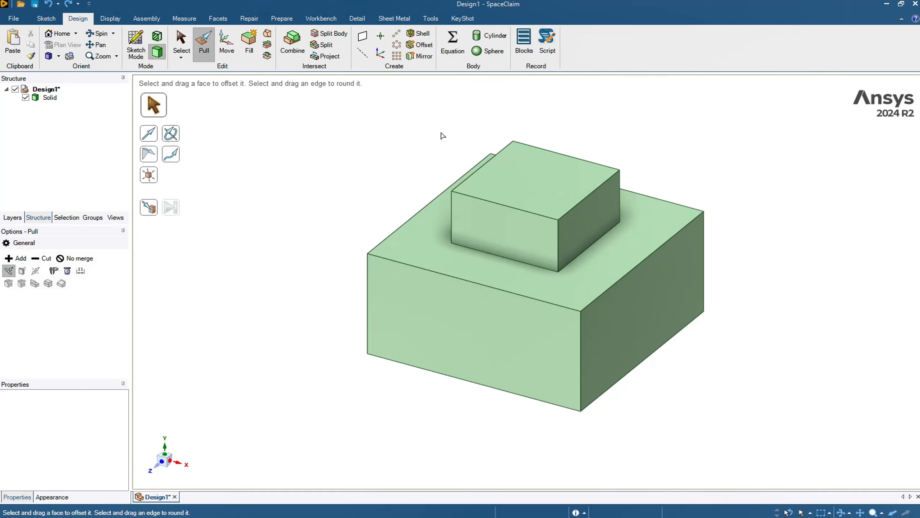
click(421, 44)
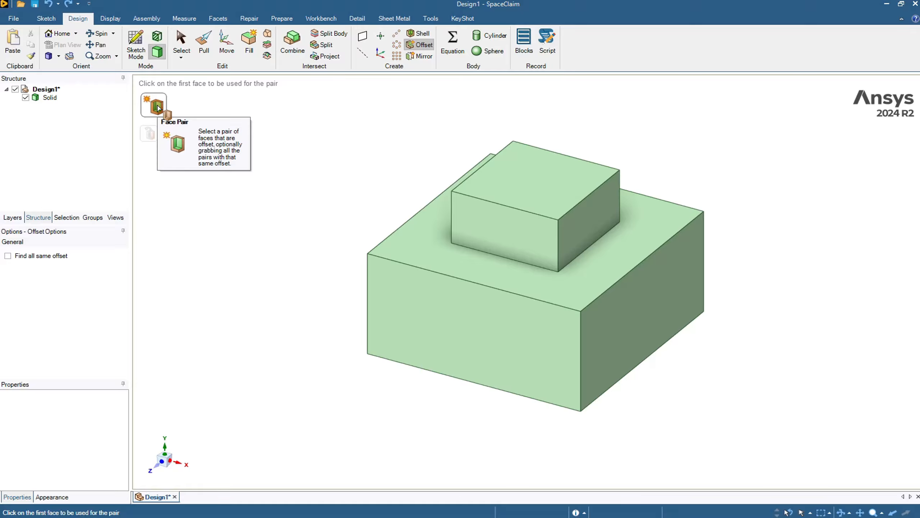
click(484, 219)
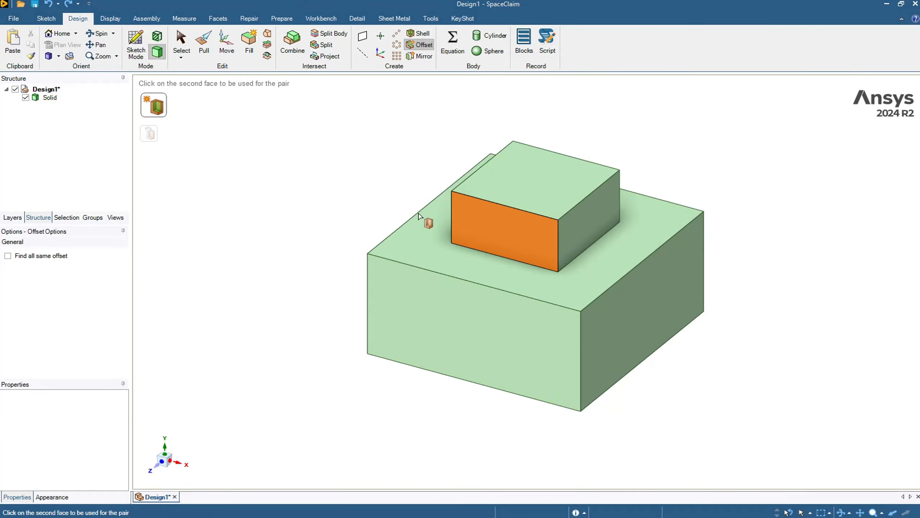
click(422, 325)
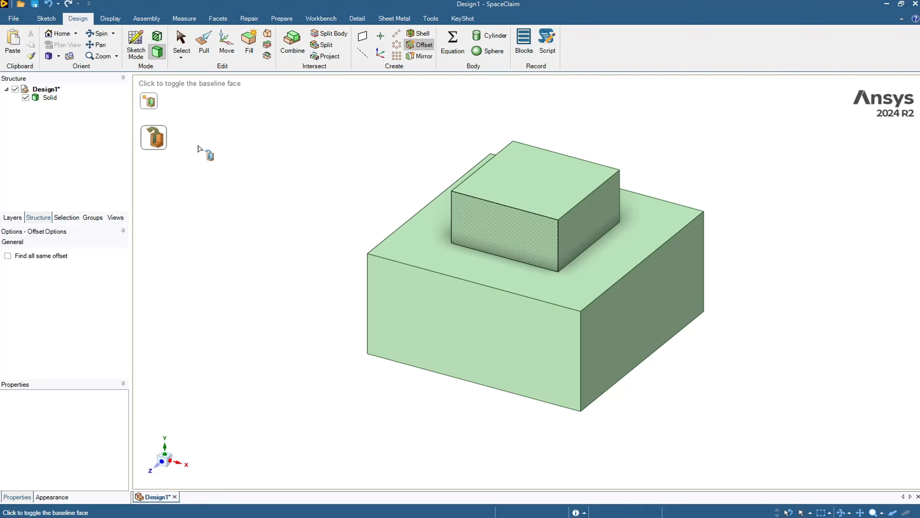
Step: Try pulling the base block's top face, then undo the pull and the offset pairing
click(205, 48)
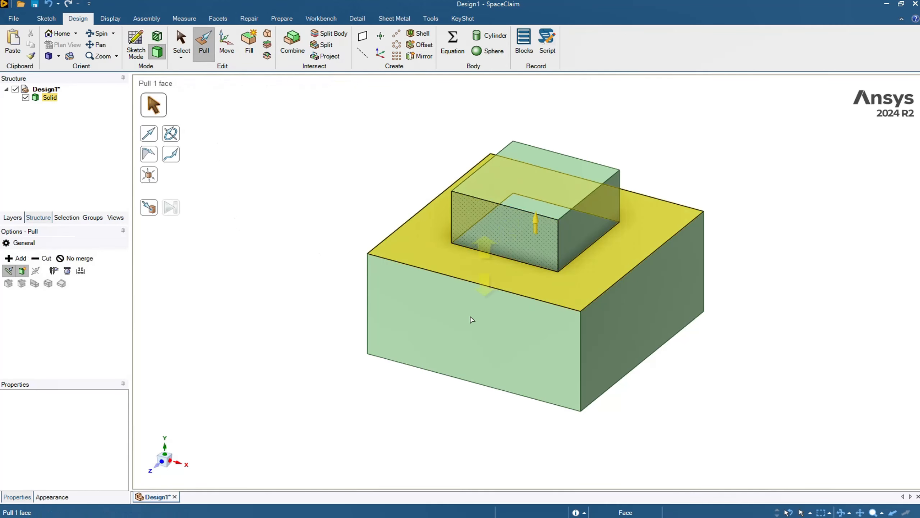
click(454, 332)
drag(453, 331, 421, 323)
key(ctrl+z)
key(ctrl+z)
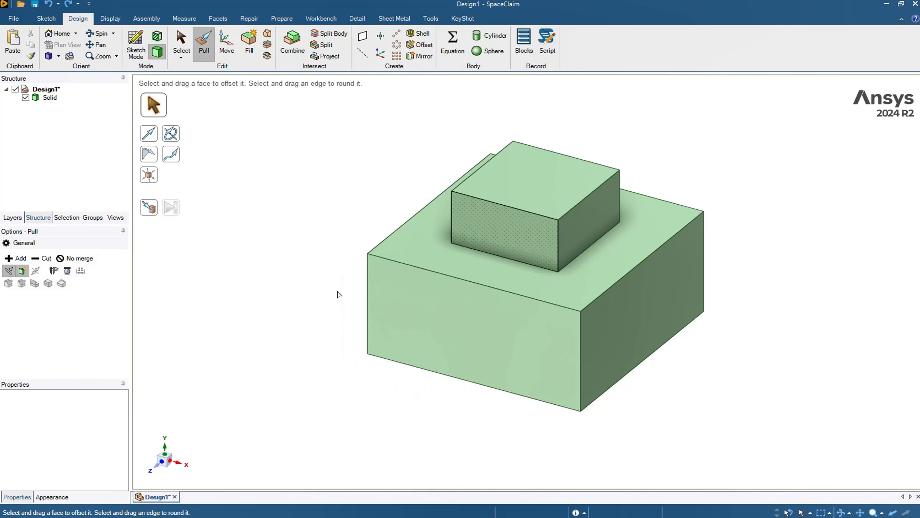
key(ctrl+z)
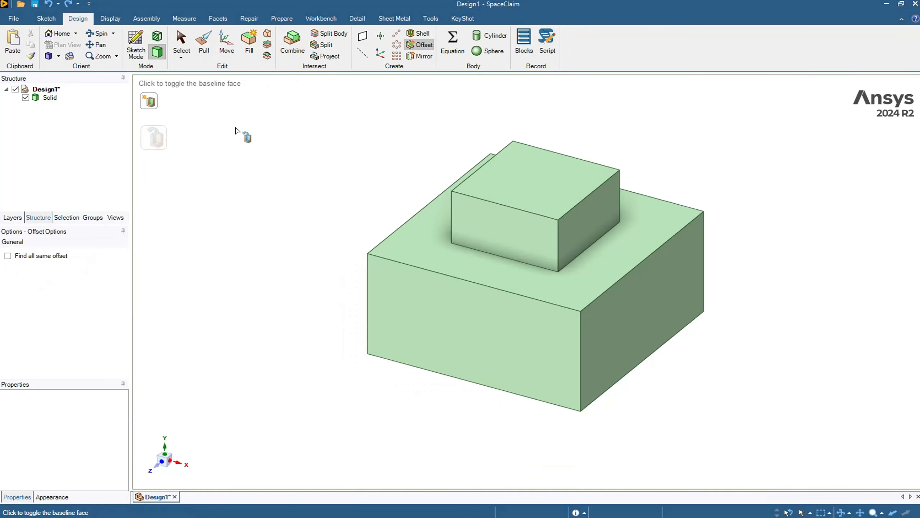
Step: Create an Offset pair using the base block's front face first and the raised block's parallel face second
click(156, 105)
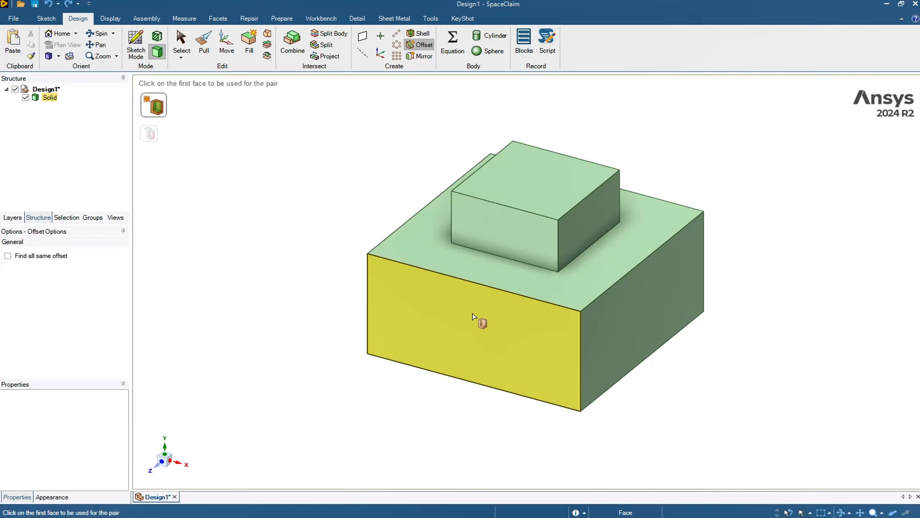
click(473, 316)
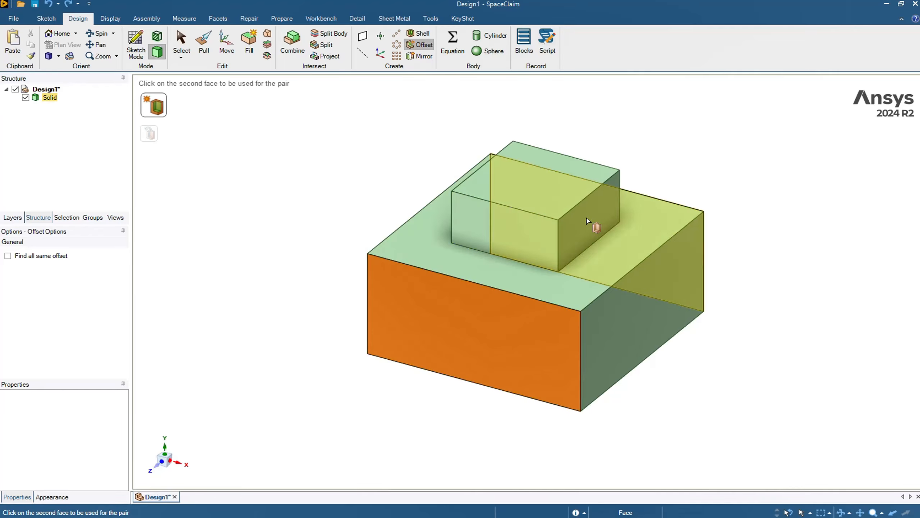
click(602, 205)
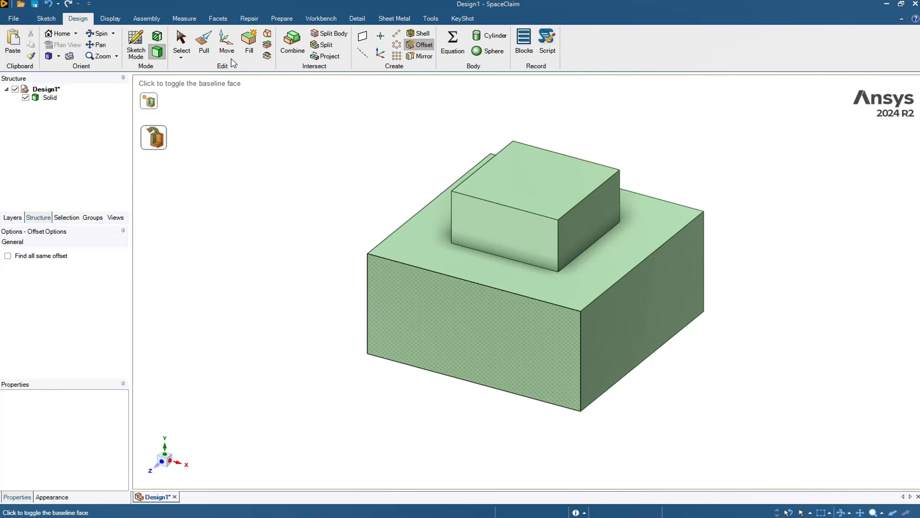
Step: Pull the base block's front face slightly, moving its offset-paired face along with it
click(204, 43)
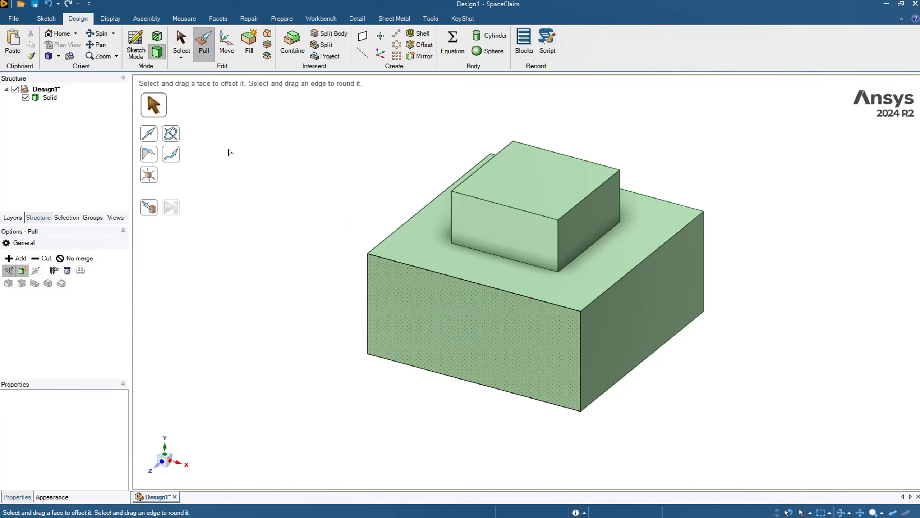
click(463, 352)
drag(464, 352, 489, 345)
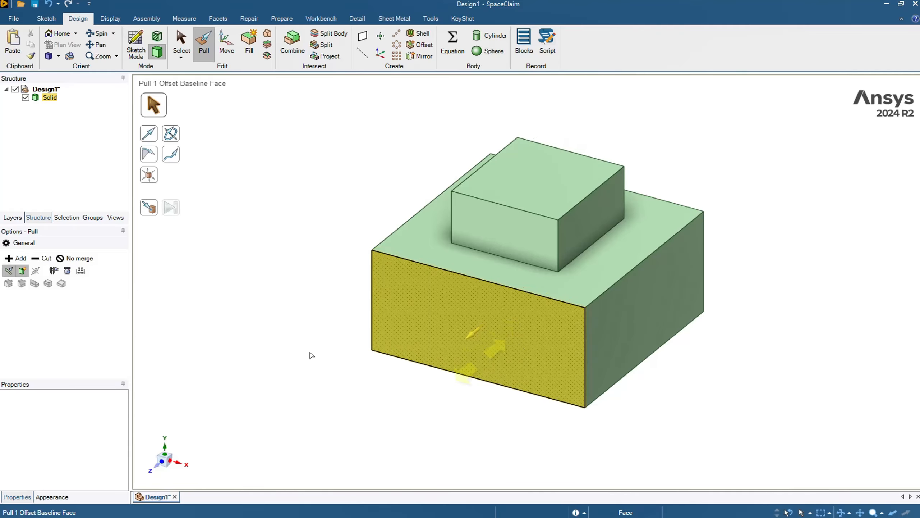
click(310, 354)
Step: Create a new empty design document
click(13, 18)
mouse_move(31, 42)
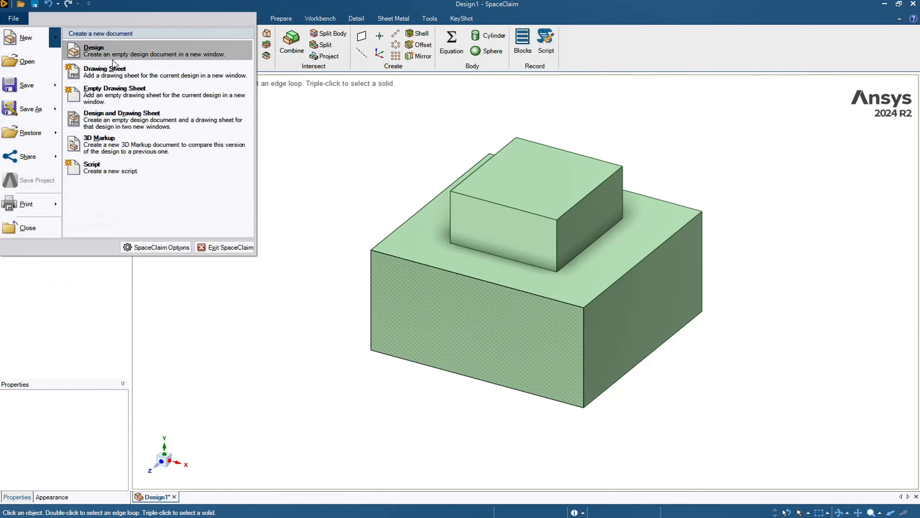
click(93, 52)
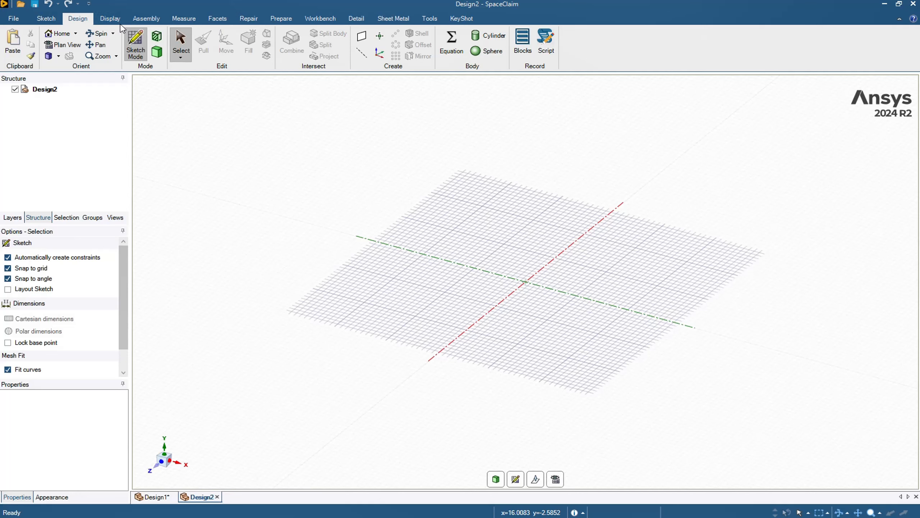
Step: Sketch a square rectangle about 22 mm on a side on the new design's grid
click(54, 21)
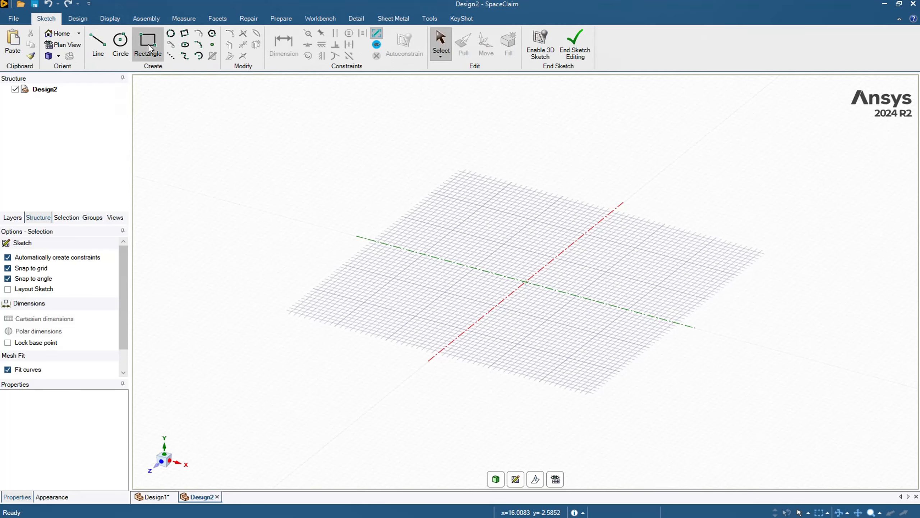
click(149, 48)
click(489, 233)
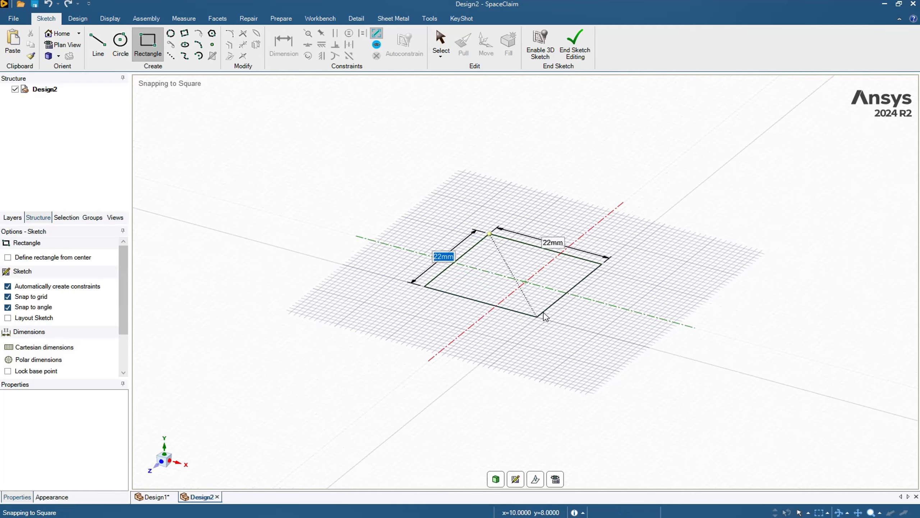
click(560, 358)
Step: Pull the square upward into a solid block
click(464, 44)
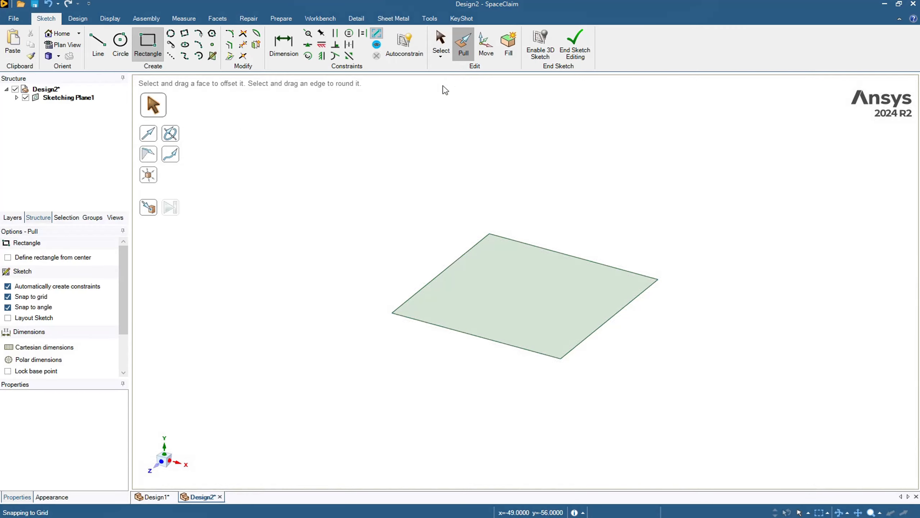
click(530, 288)
drag(530, 288, 540, 196)
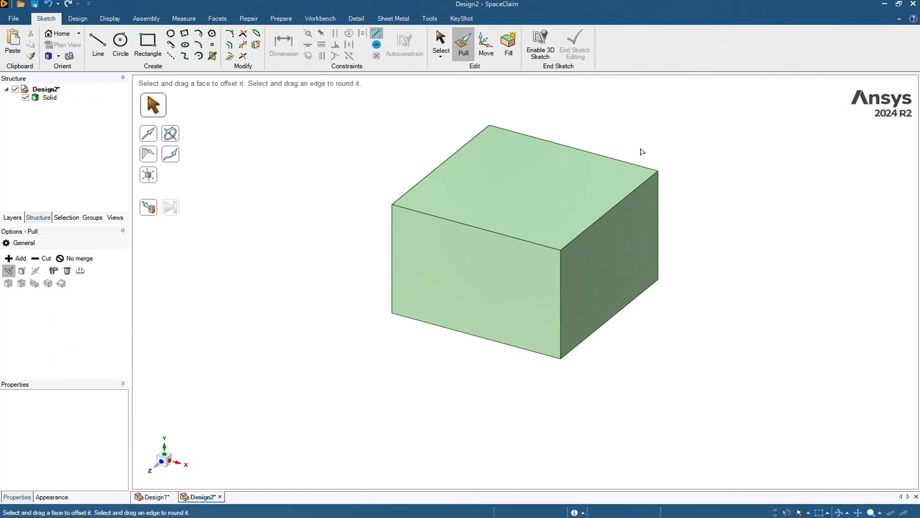
Step: Use the Offset tool to pair the block's top face with its bottom face
click(77, 21)
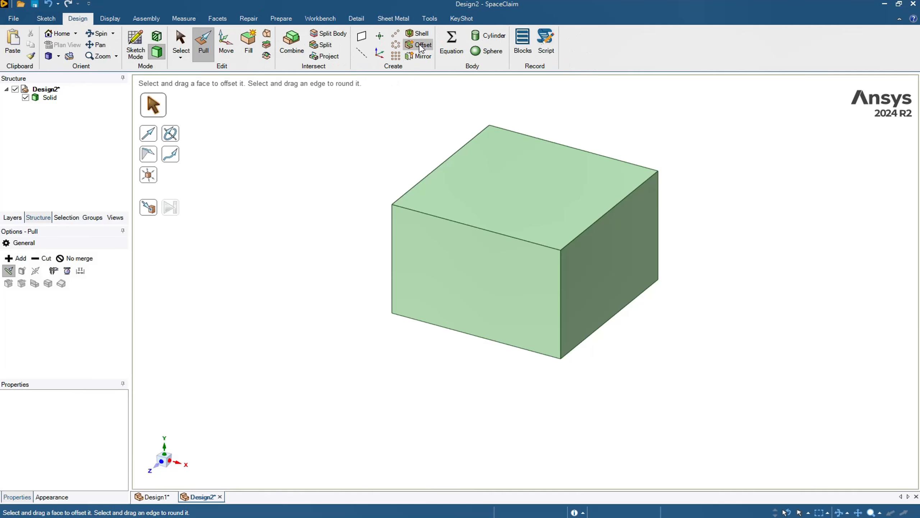
click(422, 46)
click(493, 197)
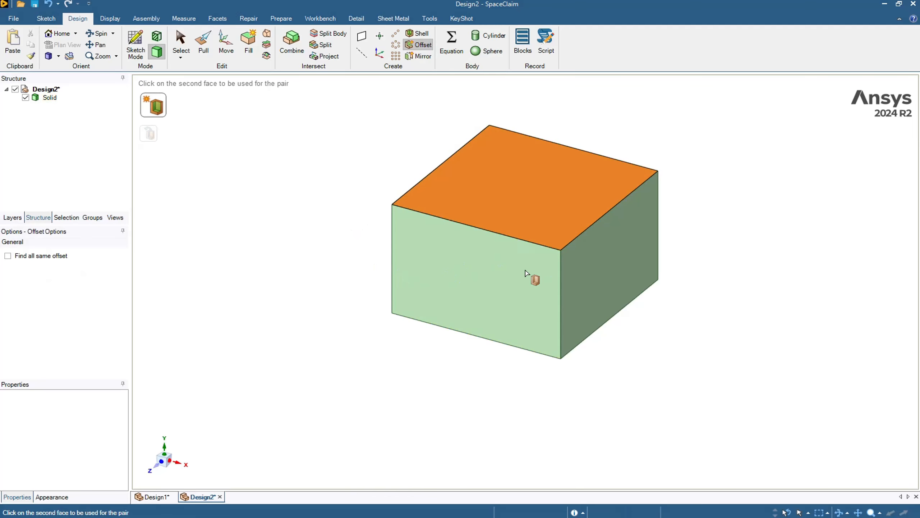
click(549, 342)
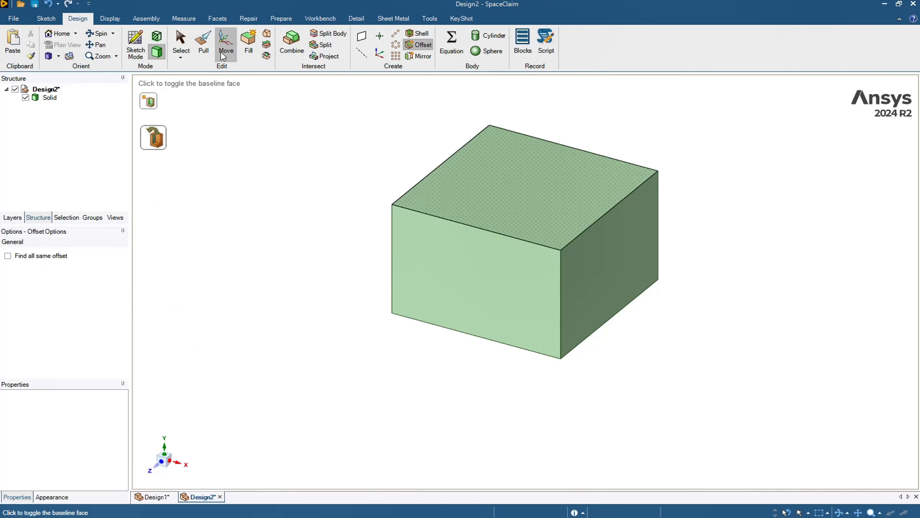
Step: Pull the block's top face up slightly, then undo the pull
click(203, 41)
click(516, 192)
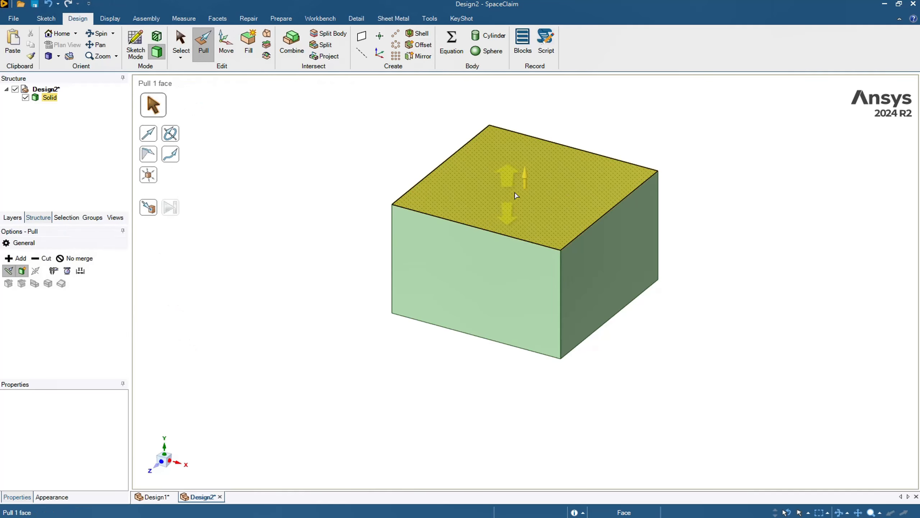
mouse_move(516, 192)
mouse_down()
mouse_move(514, 127)
mouse_move(543, 179)
mouse_move(529, 192)
mouse_up()
click(380, 319)
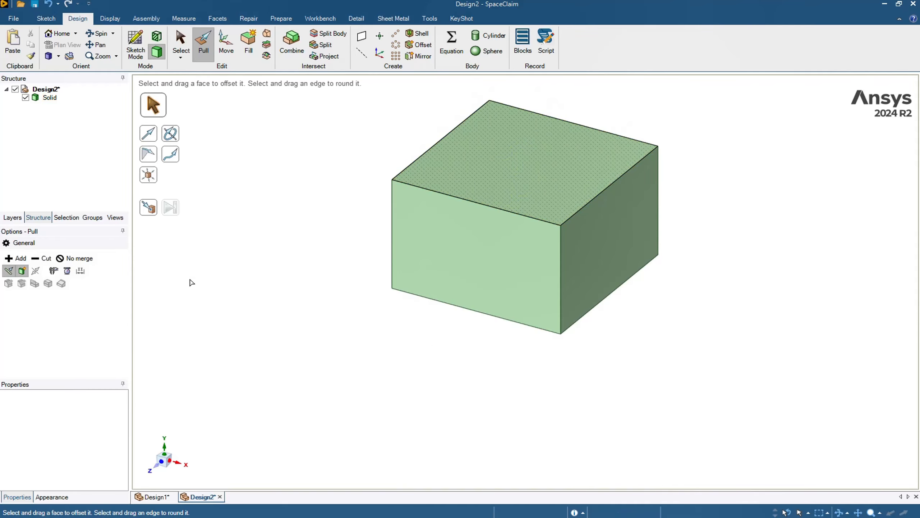
key(ctrl+z)
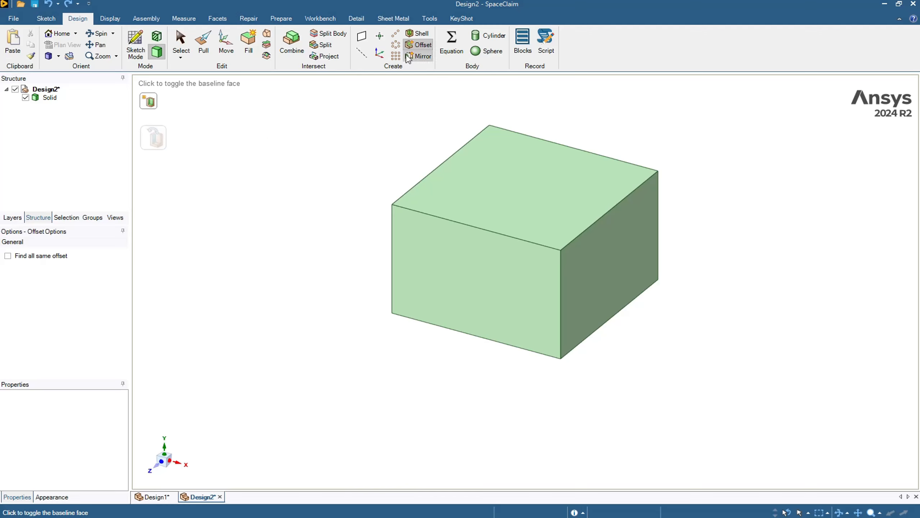
Step: Pair the block's right face with the opposite left face as an offset relationship
click(158, 107)
click(618, 262)
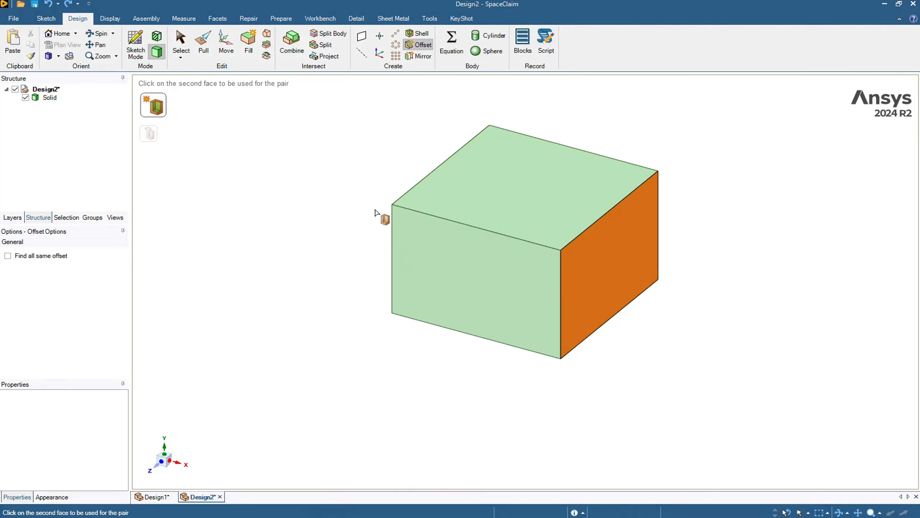
middle_drag(375, 212, 390, 206)
click(374, 222)
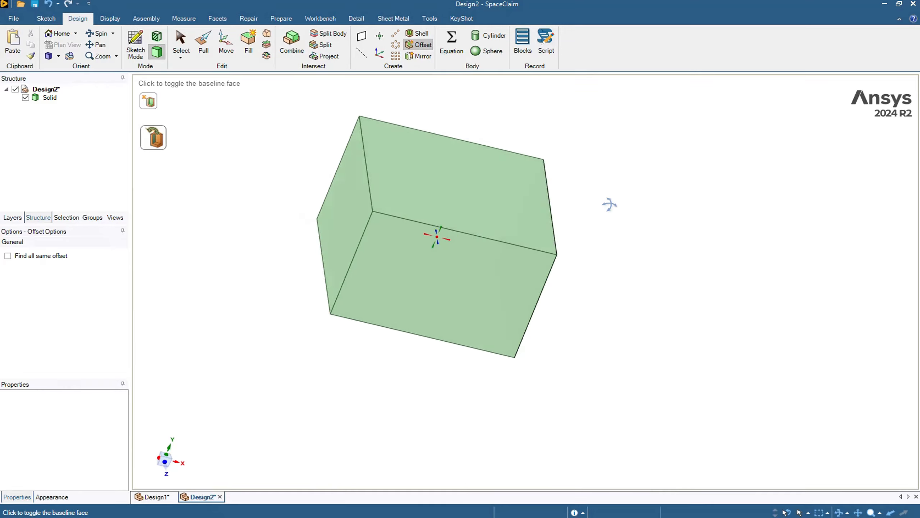
key(h)
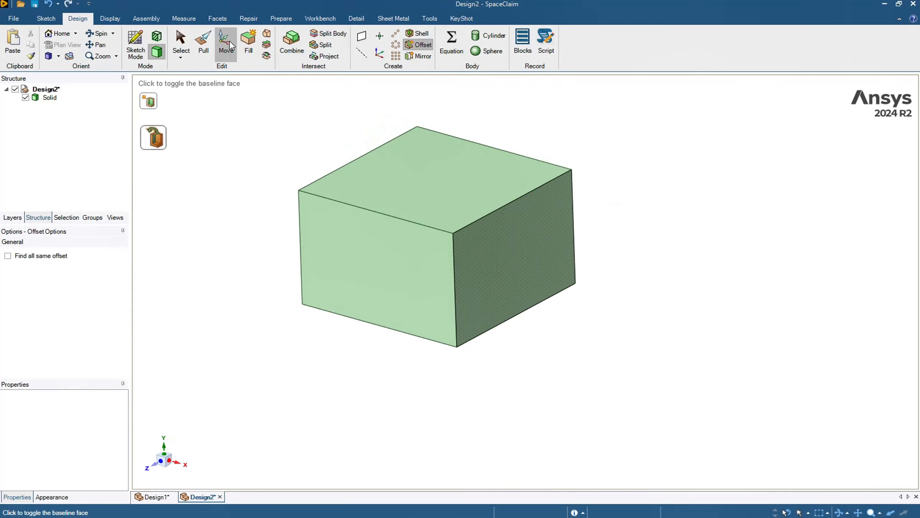
Step: Pull the right face outward, moving its offset-paired left face along with it
click(203, 41)
click(544, 279)
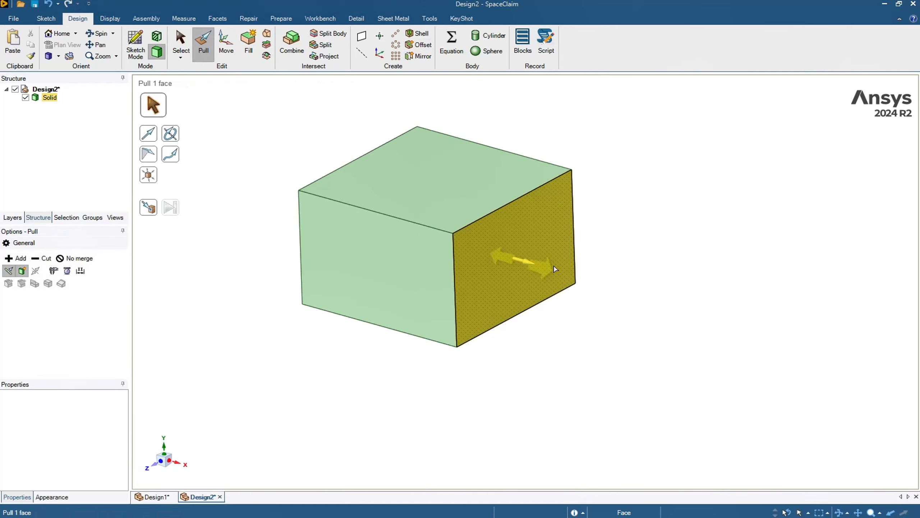
drag(521, 261, 556, 319)
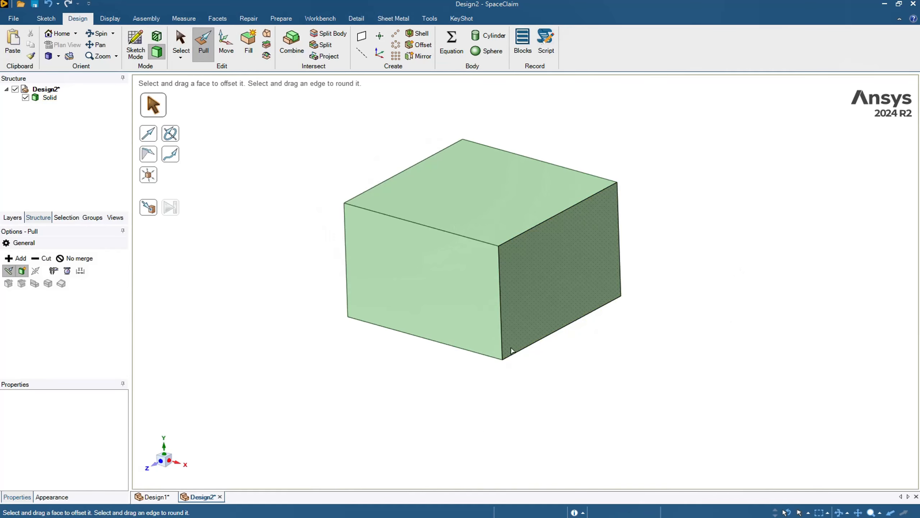
click(488, 341)
Step: Create an Offset pair again between the block's right face and the opposite left face
scroll(487, 341, up, 1)
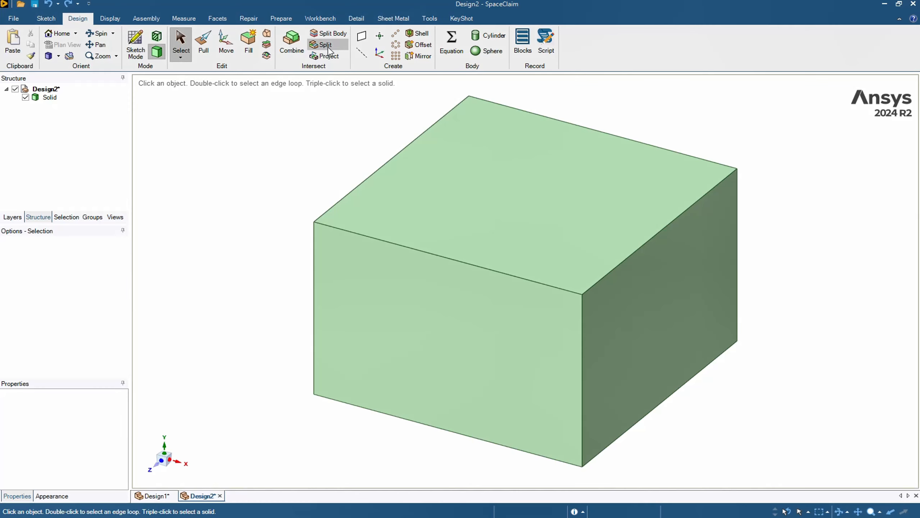
click(419, 44)
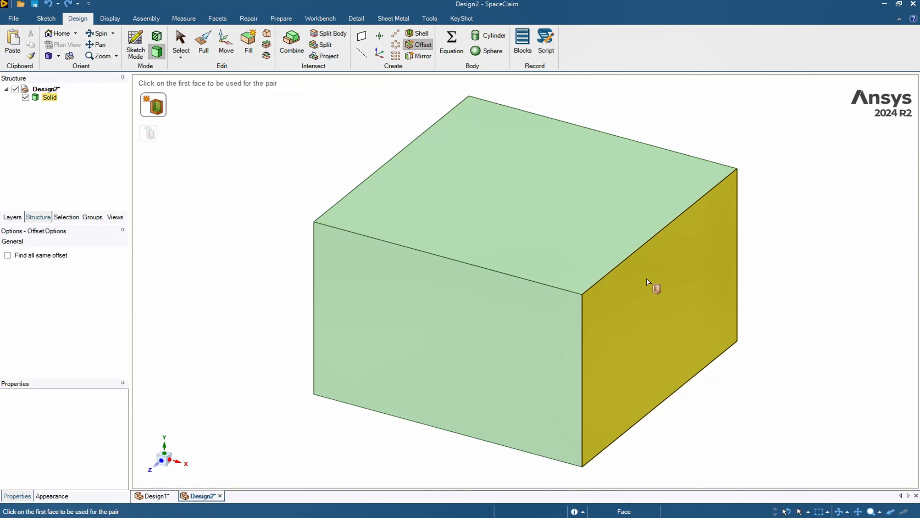
click(648, 282)
middle_drag(241, 210, 351, 220)
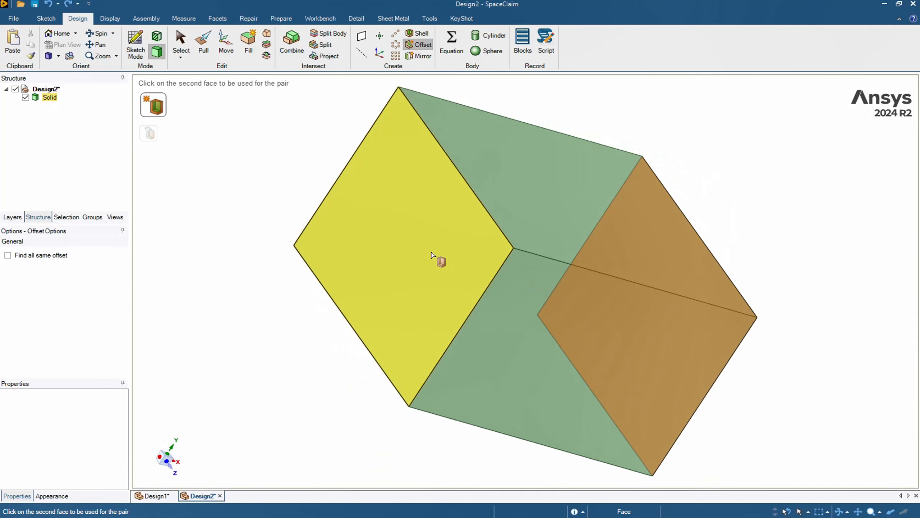
click(438, 259)
middle_drag(793, 213, 668, 168)
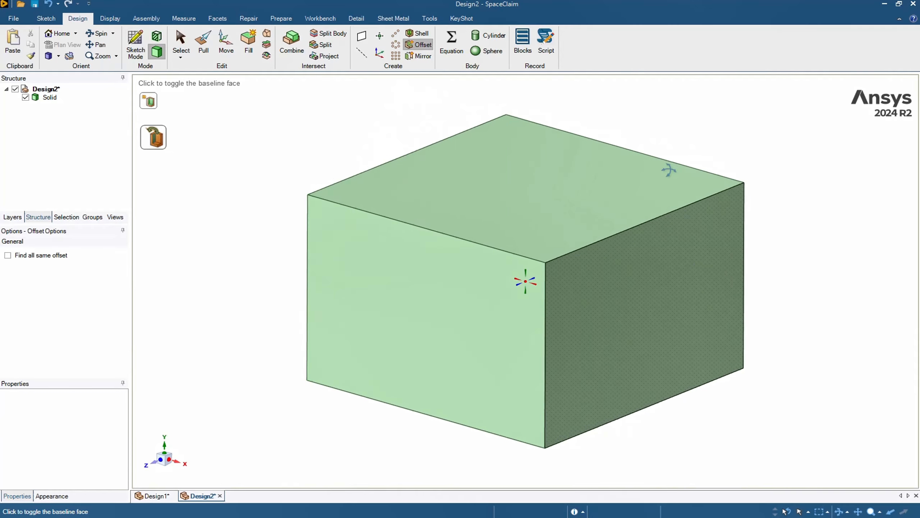
Step: Set the right face's offset baseline to Center
click(177, 46)
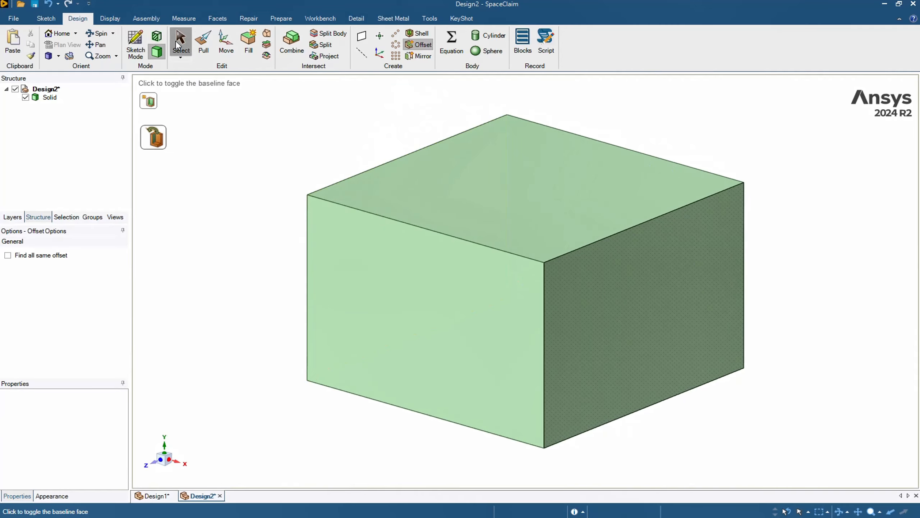
click(645, 284)
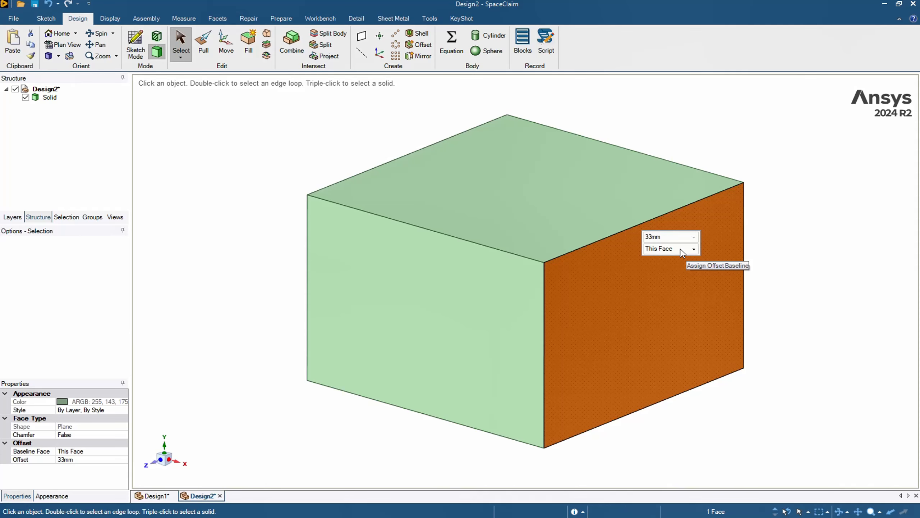
click(694, 249)
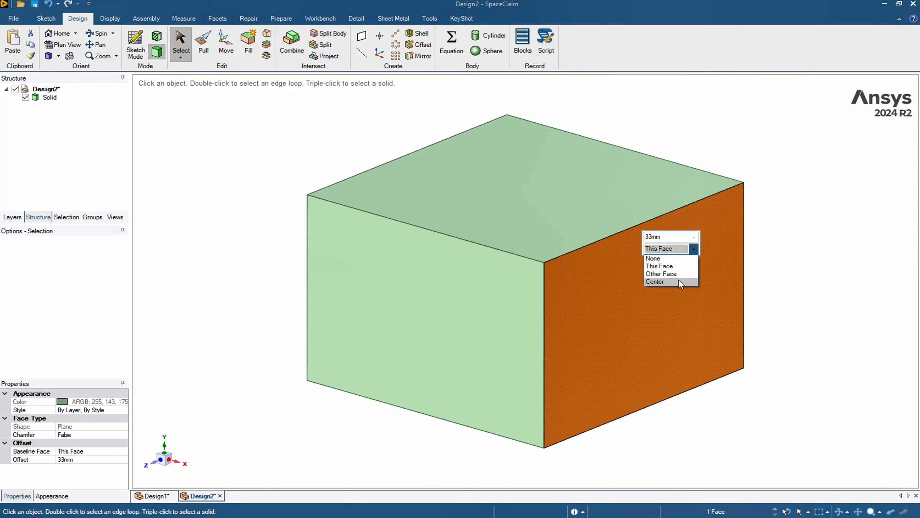
click(662, 283)
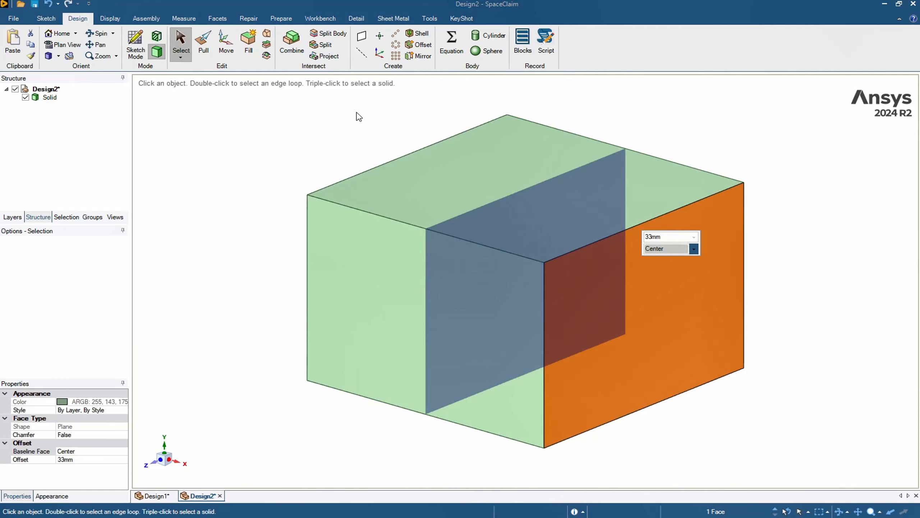
Step: Pull the right face out about 7.5 mm so both paired faces move symmetrically about the center
click(206, 46)
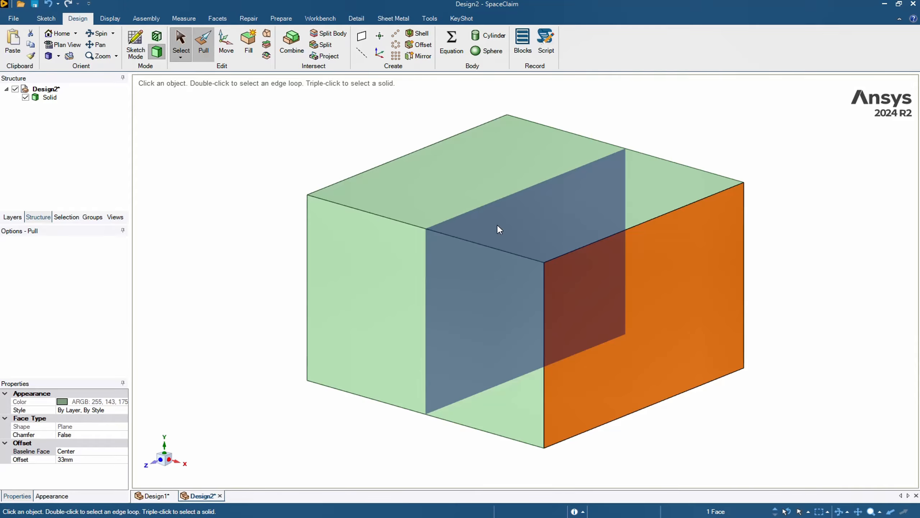
drag(522, 223, 576, 220)
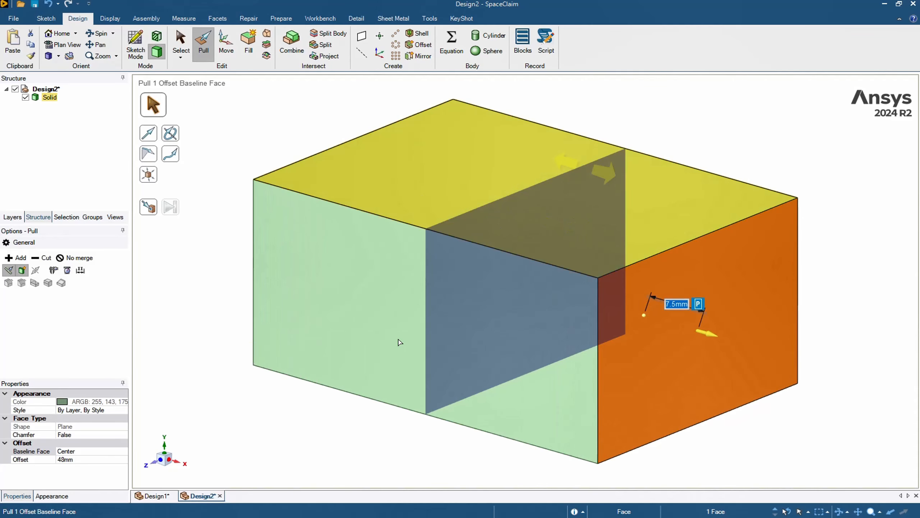